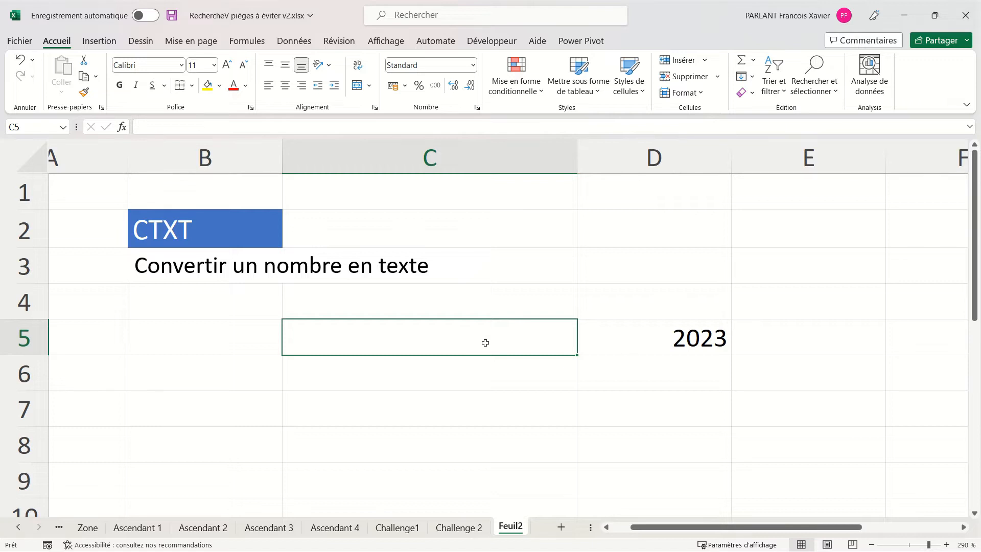
Enter =CTXT(D5;0;VRAI) in cell C5 to convert the number in D5 to text without decimals or separator
{"action": "type", "text": "=ct"}
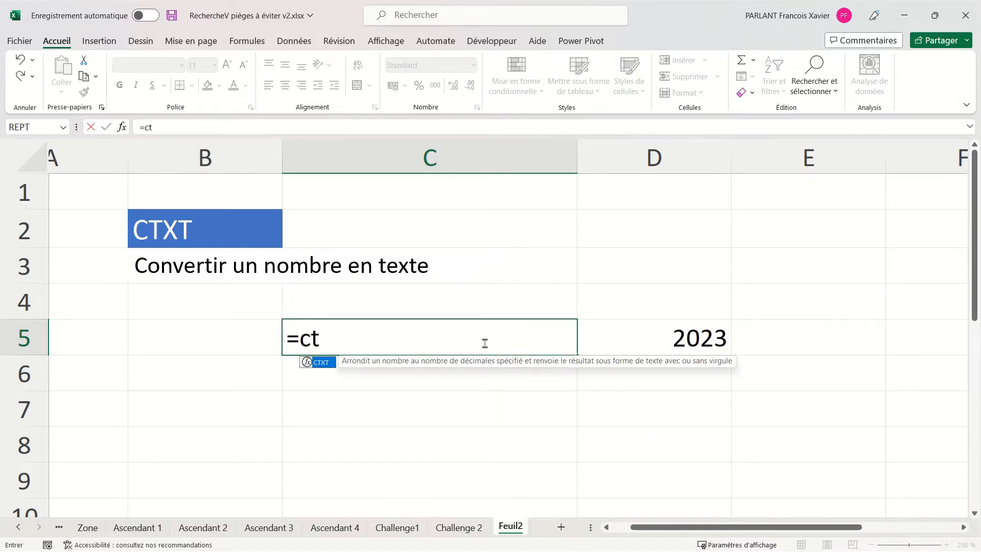
{"action": "key", "text": "Tab"}
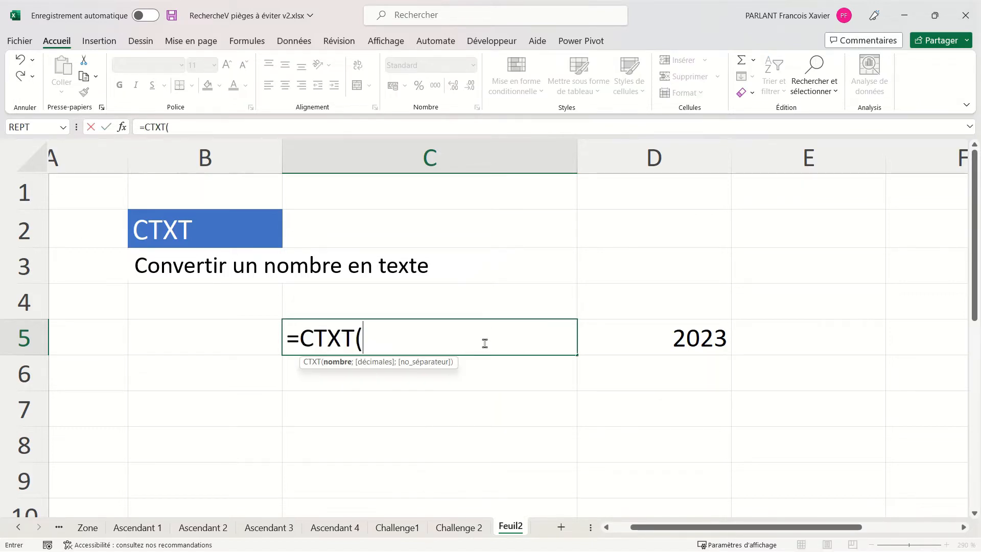
{"action": "left_click", "coordinate": [654, 333]}
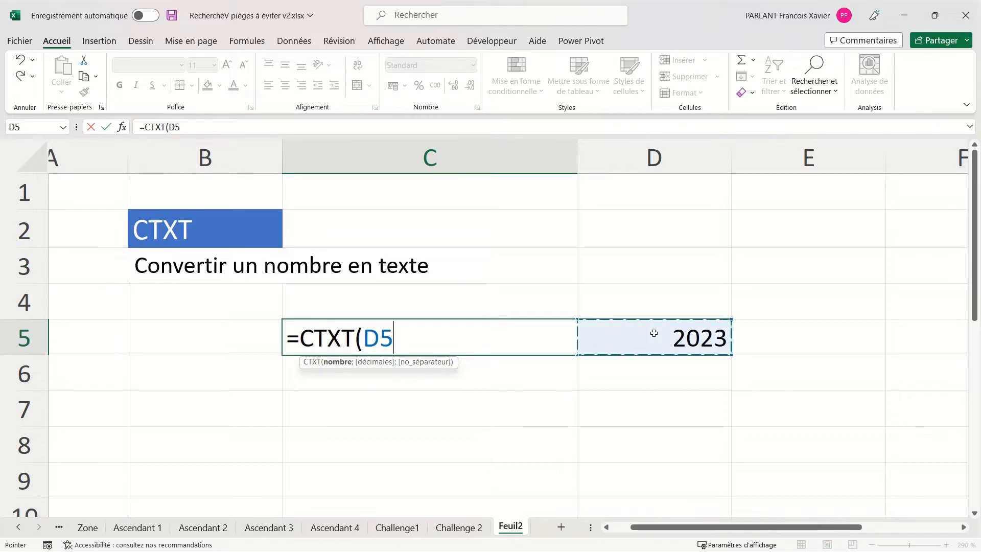
{"action": "type", "text": ";"}
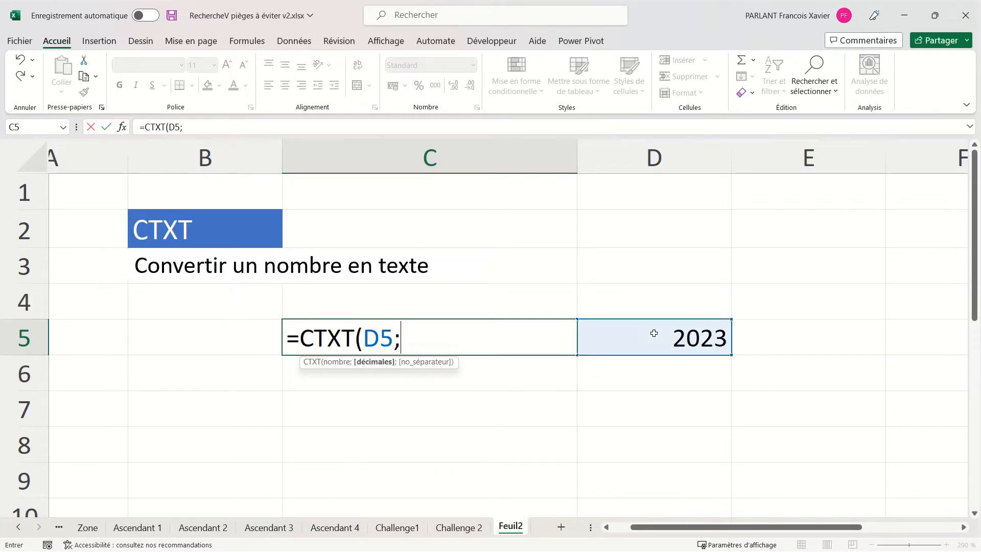
{"action": "type", "text": "0;"}
{"action": "key", "text": "Tab"}
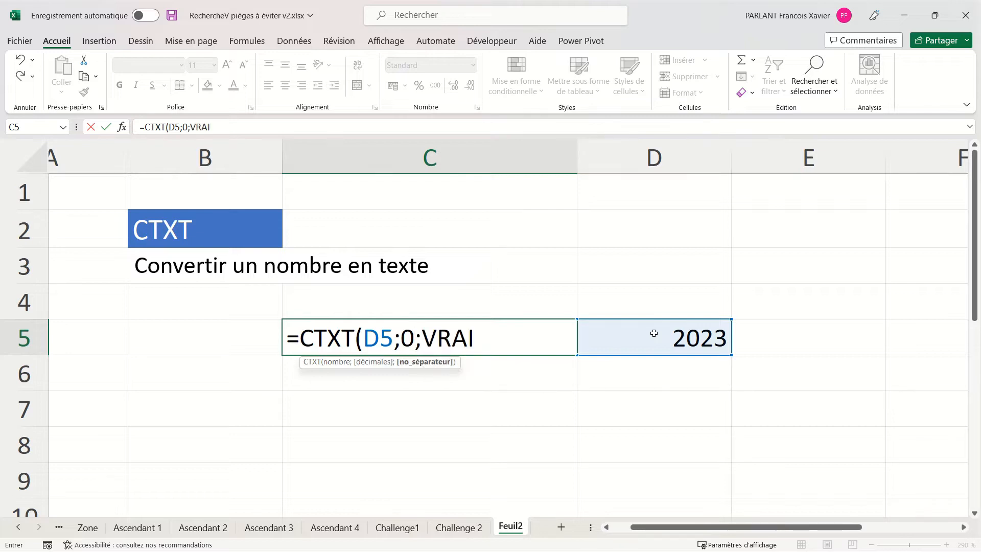
{"action": "type", "text": ")"}
{"action": "key", "text": "Return"}
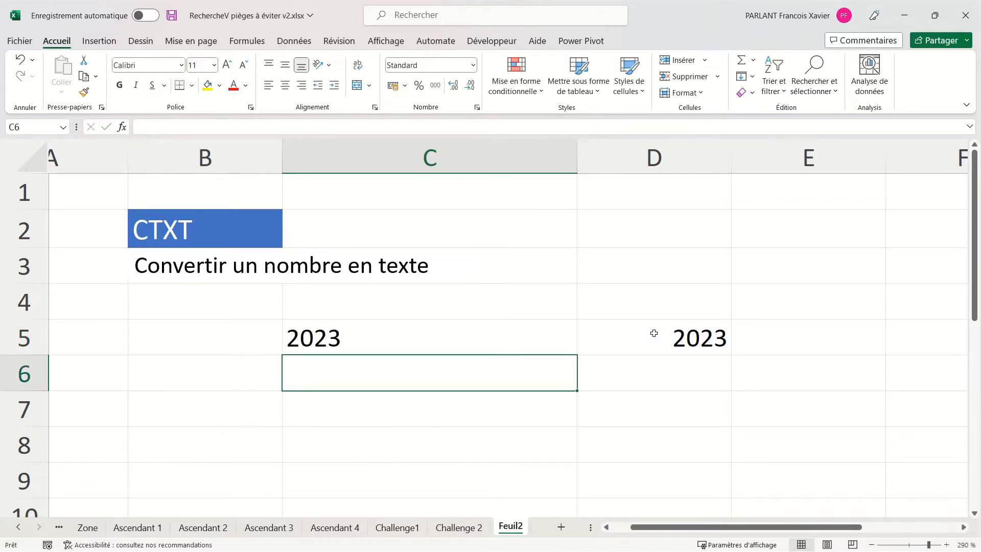
{"action": "left_click", "coordinate": [526, 337]}
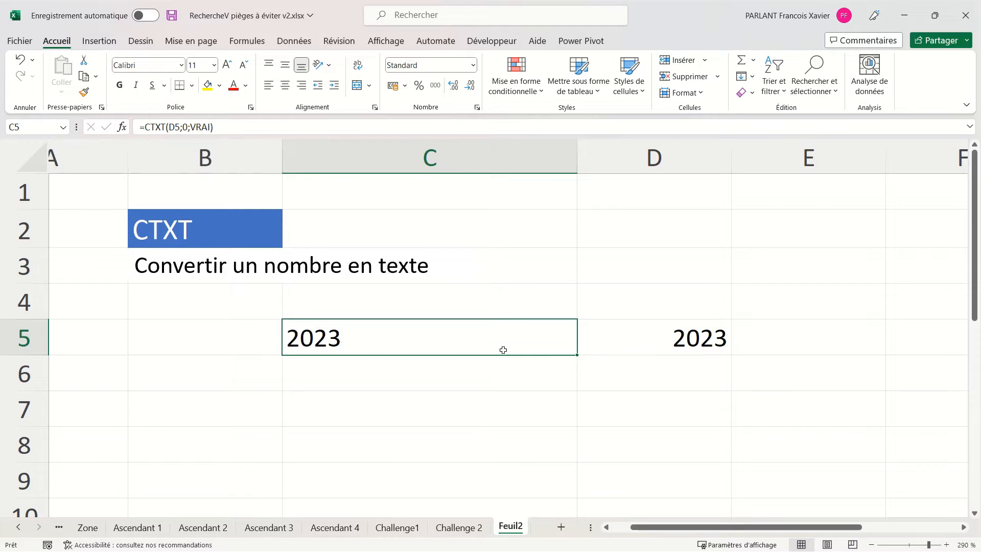
Test whether C5 is text with =ESTTEXTE(C5) in cell C6, and copy the formula across to D6
{"action": "left_click", "coordinate": [487, 373]}
{"action": "type", "text": "=est"}
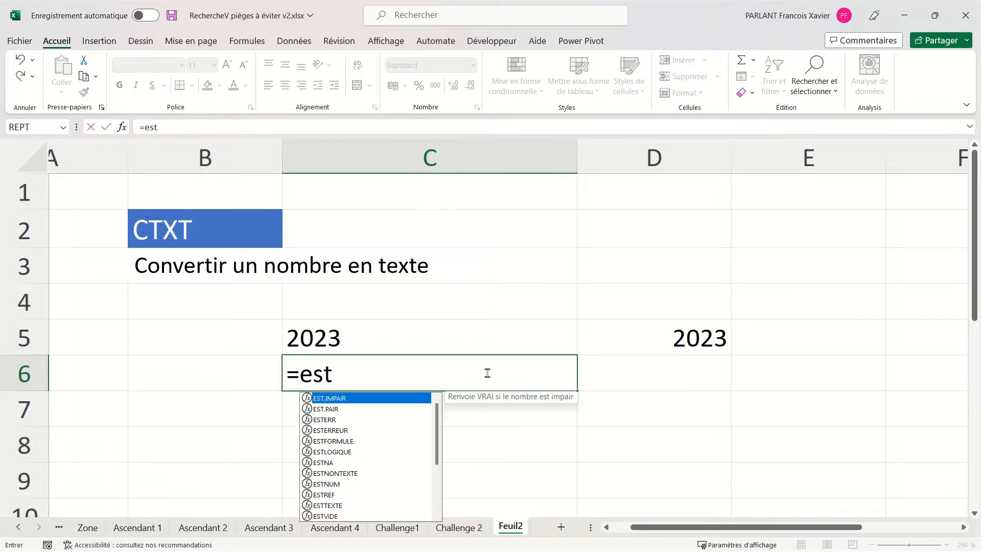
{"action": "key", "text": "Down"}
{"action": "key", "text": "Down"}
{"action": "key", "text": "Down"}
{"action": "key", "text": "Down"}
{"action": "key", "text": "Down"}
{"action": "key", "text": "Down"}
{"action": "key", "text": "Down"}
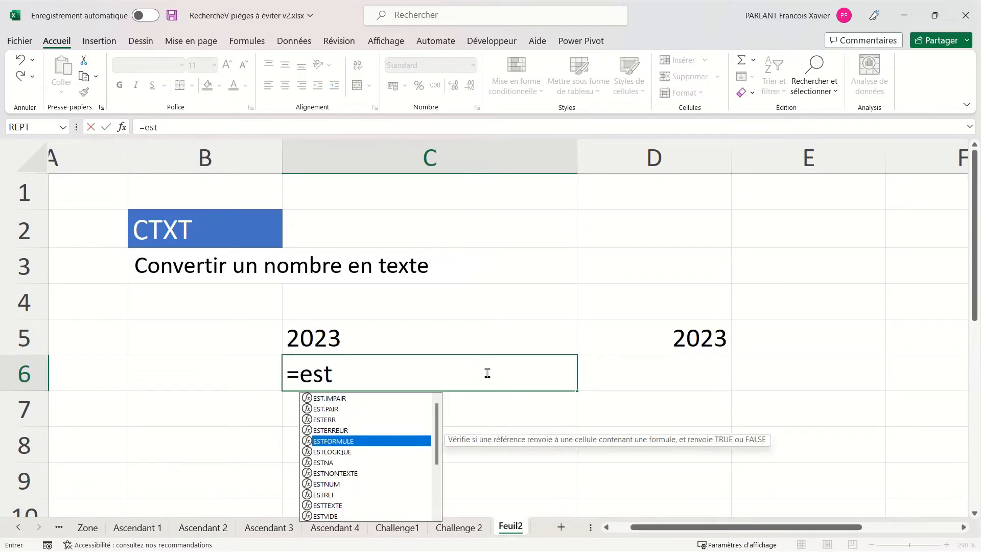
{"action": "key", "text": "Down"}
{"action": "key", "text": "Down"}
{"action": "key", "text": "Down"}
{"action": "key", "text": "Tab"}
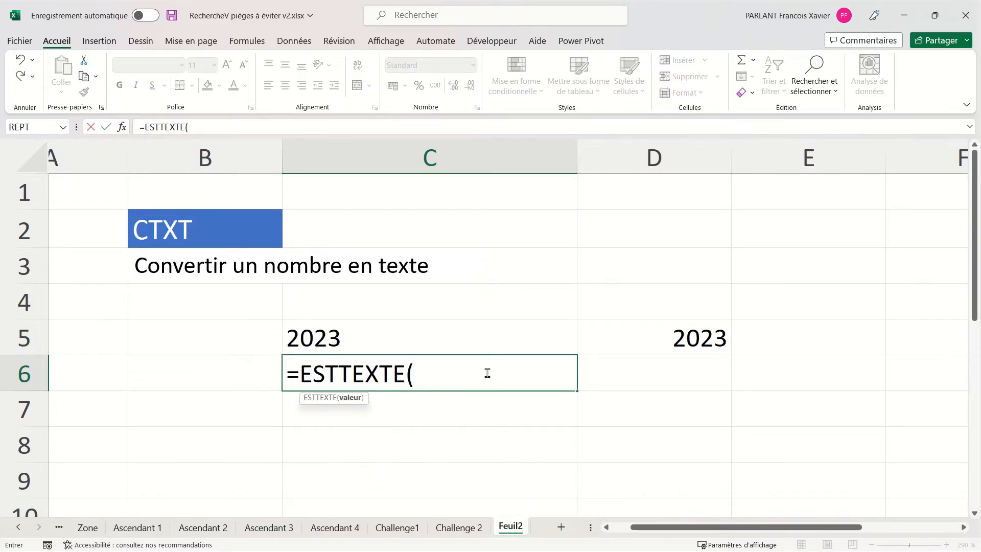
{"action": "left_click", "coordinate": [419, 339]}
{"action": "key", "text": "Return"}
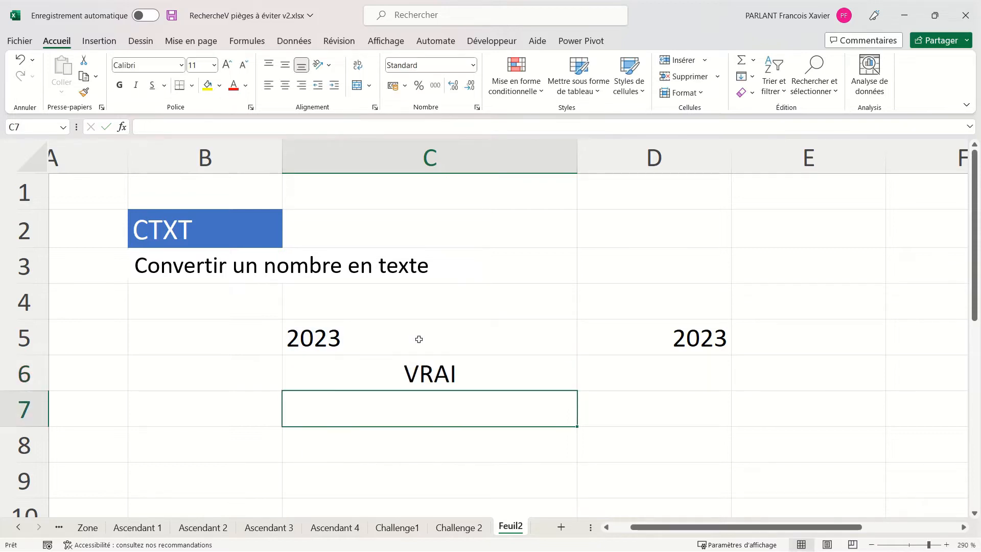
{"action": "left_click", "coordinate": [441, 373]}
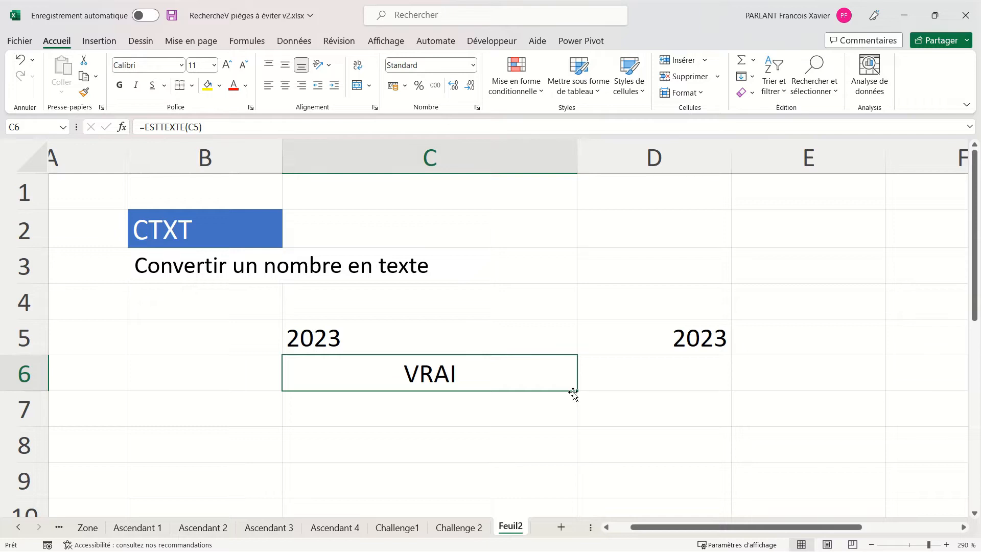
{"action": "left_click_drag", "start_coordinate": [577, 392], "coordinate": [728, 387]}
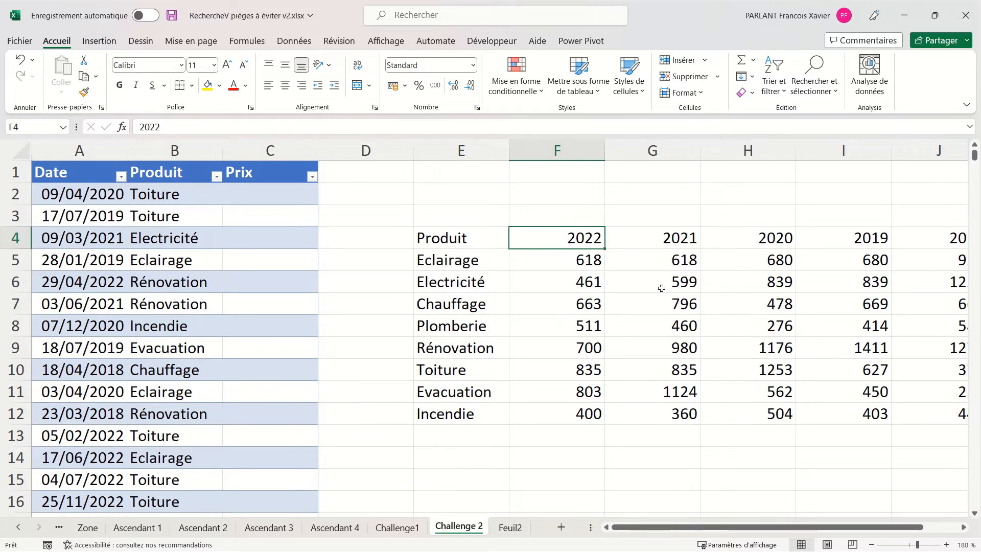
Convert the price grid E4:J12 on the Challenge 2 sheet into a table with headers
{"action": "key", "text": "ctrl+t"}
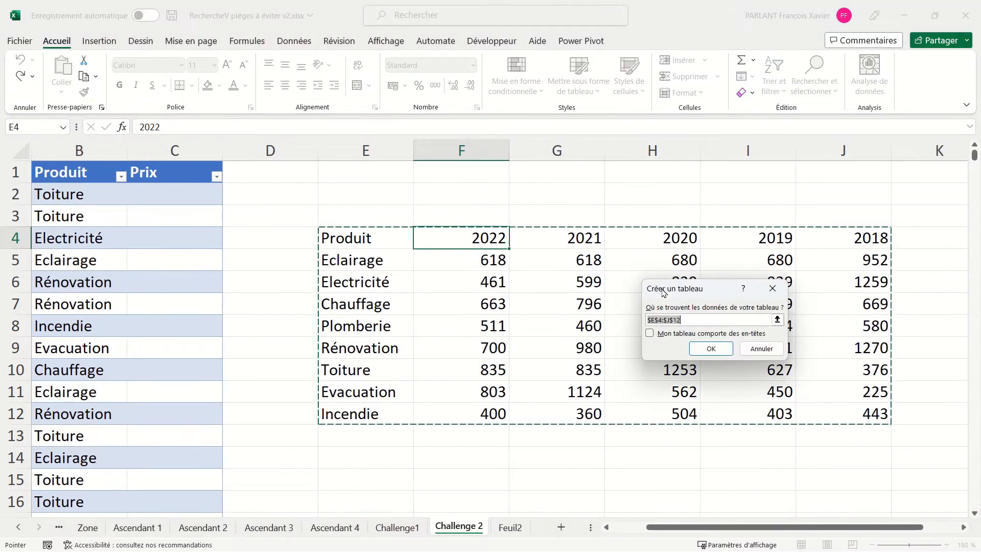
{"action": "key", "text": "alt+m"}
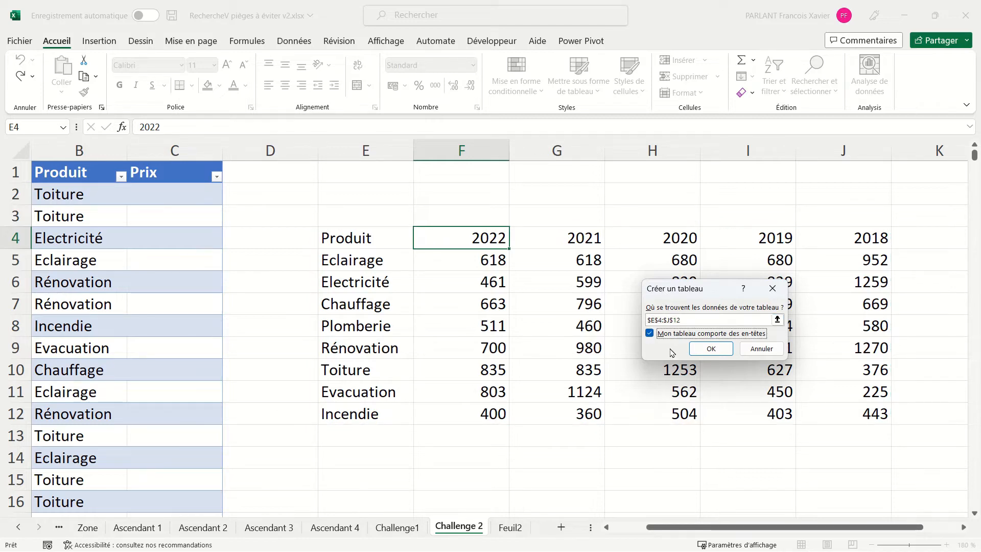
{"action": "left_click", "coordinate": [710, 349]}
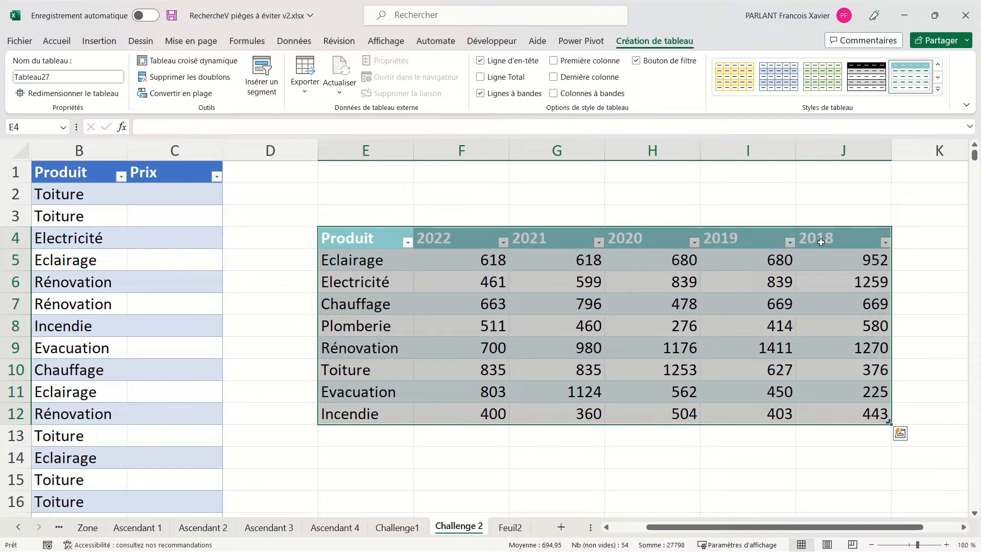
Test whether the price table's 2022 header is text with an ESTTEXTE formula in cell F3
{"action": "left_click", "coordinate": [434, 215]}
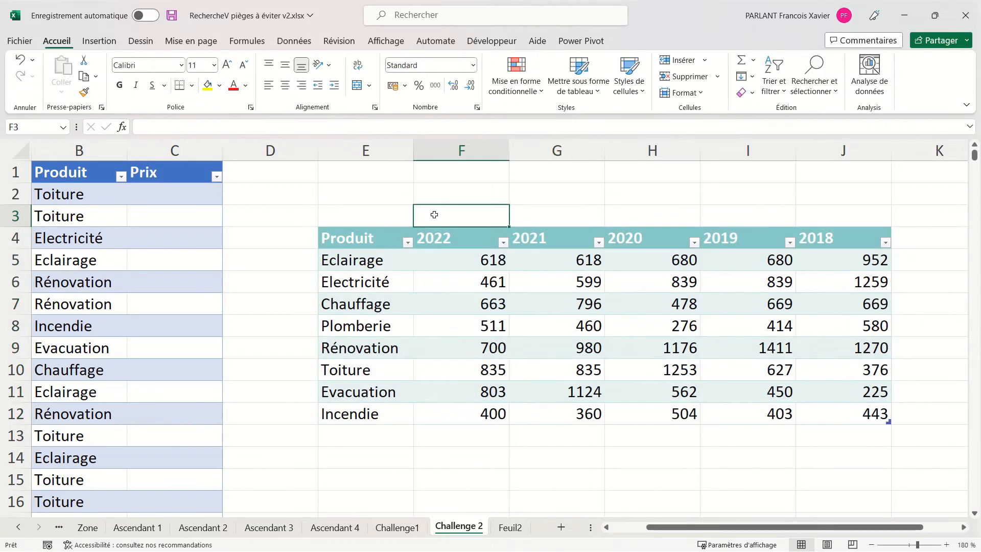
{"action": "type", "text": "=est"}
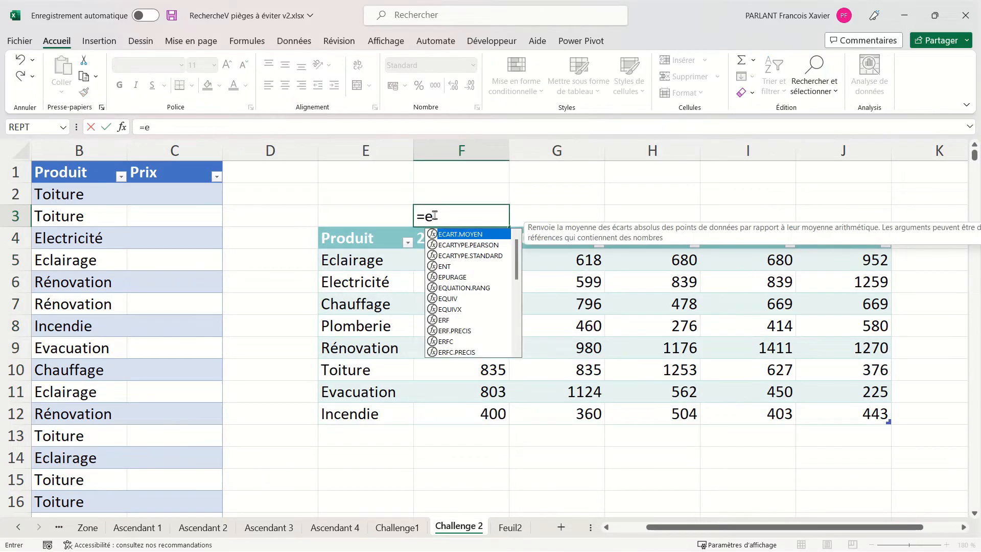
{"action": "key", "text": "Down"}
{"action": "key", "text": "Down"}
{"action": "key", "text": "Down"}
{"action": "key", "text": "Down"}
{"action": "key", "text": "Down"}
{"action": "key", "text": "Down"}
{"action": "key", "text": "Down"}
{"action": "key", "text": "Down"}
{"action": "key", "text": "Down"}
{"action": "key", "text": "Down"}
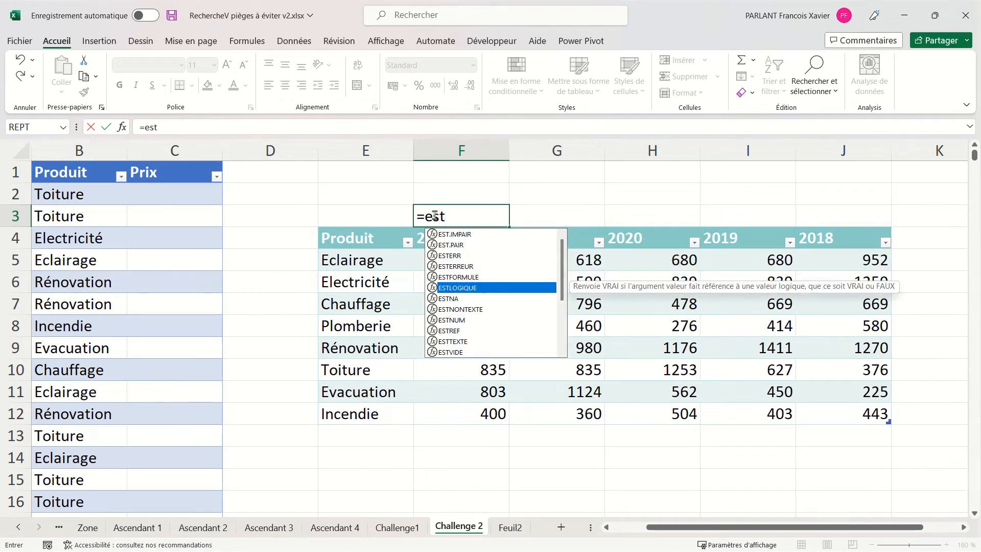
{"action": "key", "text": "Tab"}
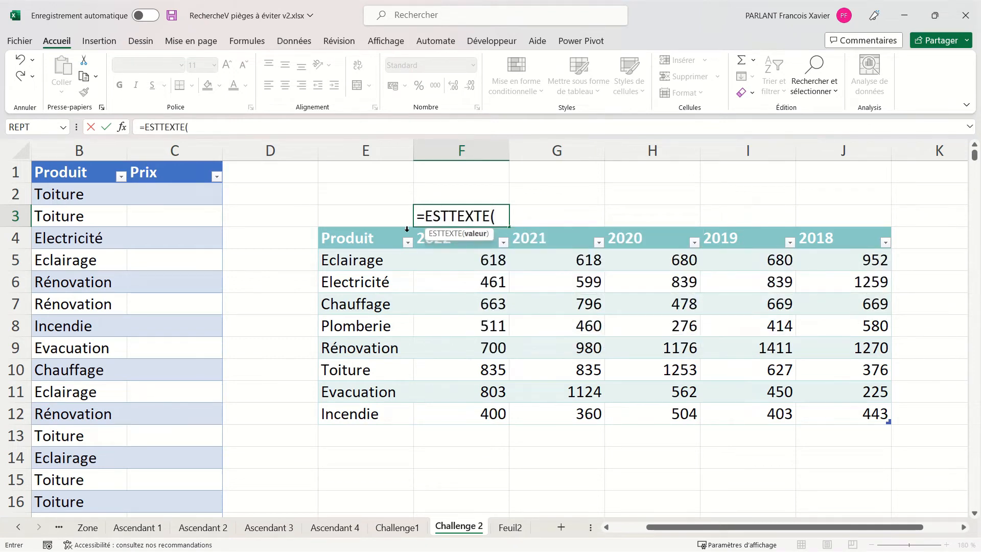
{"action": "left_click", "coordinate": [419, 242]}
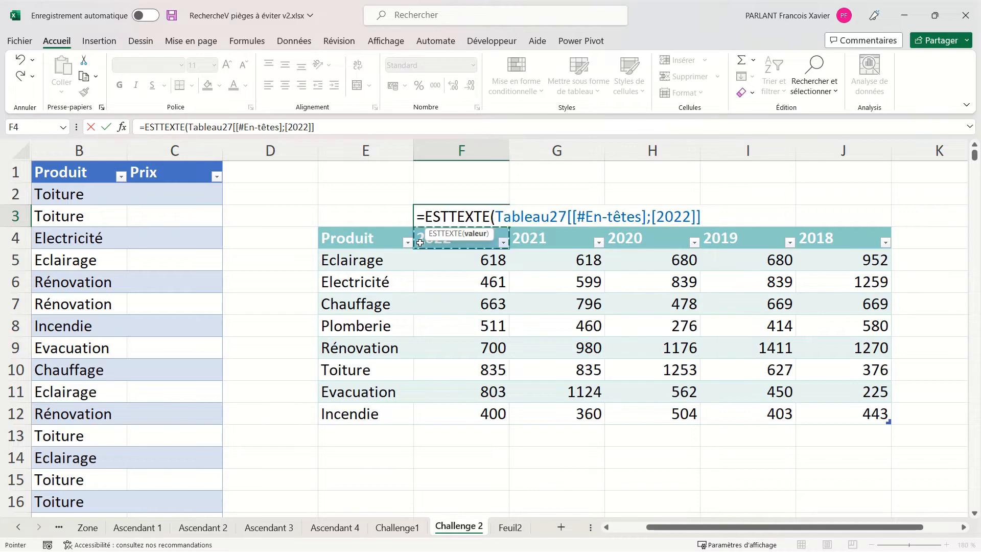
{"action": "key", "text": "Return"}
{"action": "left_click", "coordinate": [432, 218]}
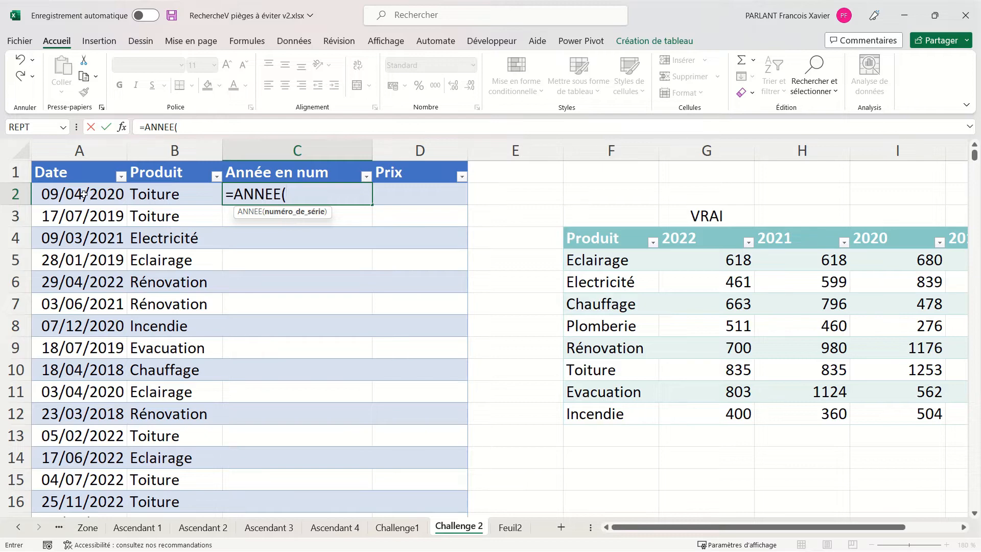
{"action": "left_click", "coordinate": [83, 194]}
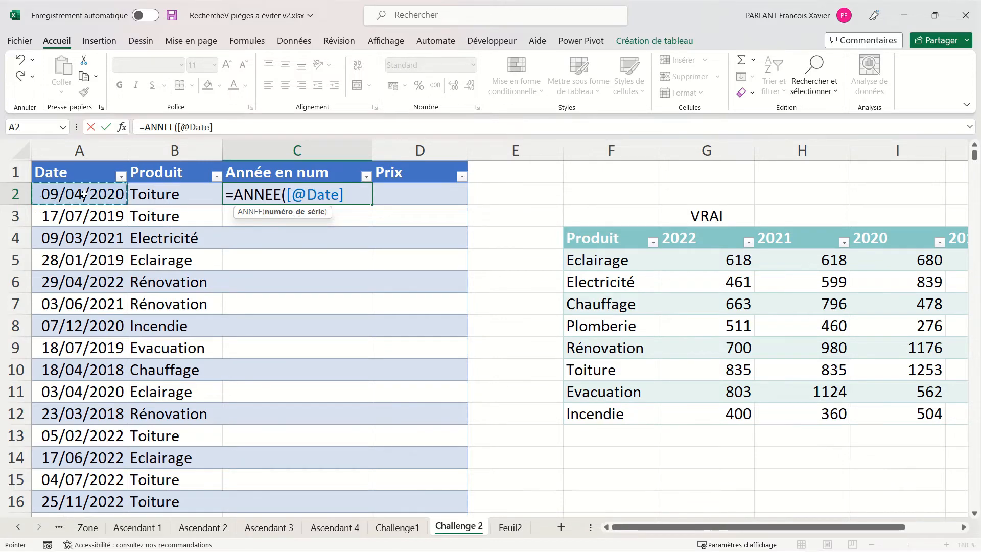
{"action": "key", "text": "Return"}
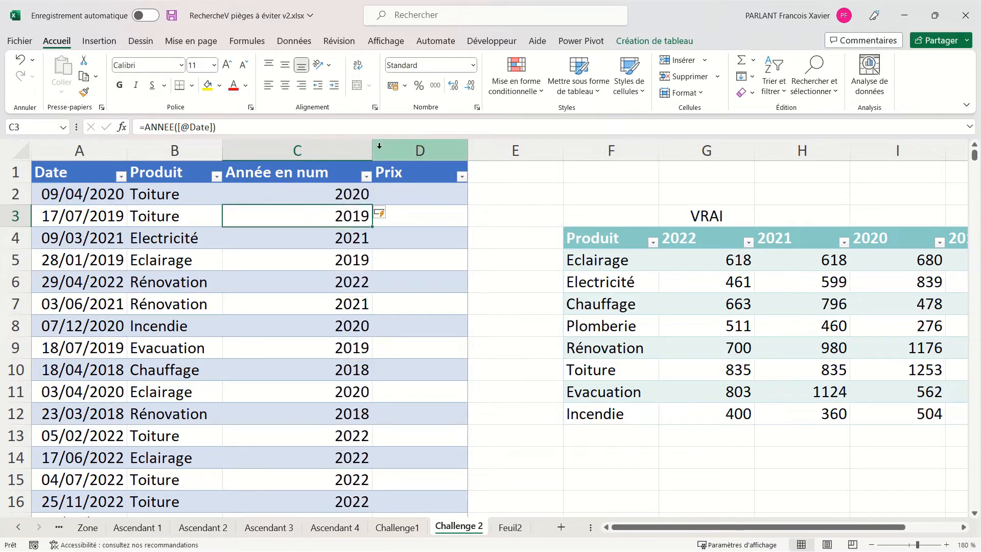
{"action": "left_click_drag", "start_coordinate": [371, 150], "coordinate": [335, 152]}
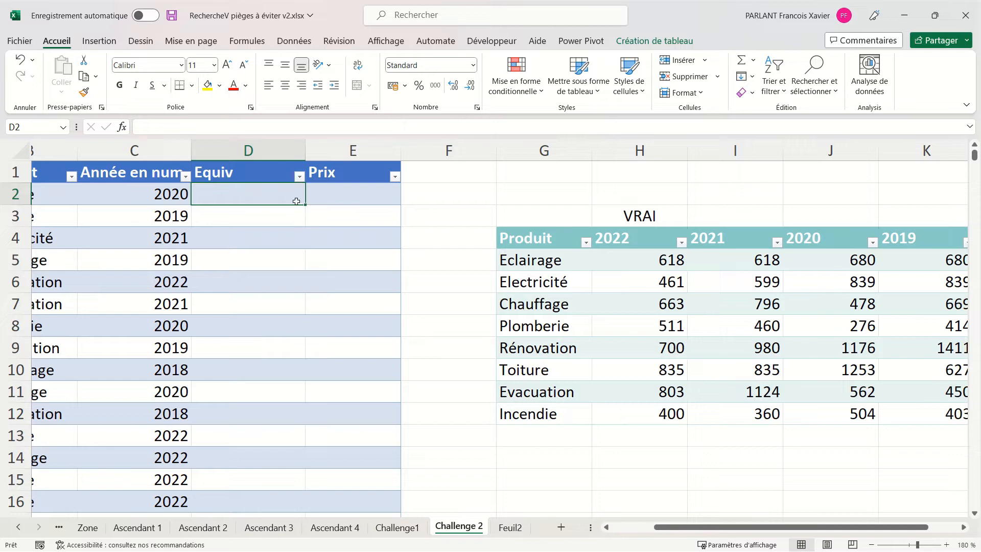
Try to match the numeric year against the price table headers with =EQUIV([@[Année en num]];Tableau27[#En-têtes];0) in the Equiv column
{"action": "type", "text": "=equi"}
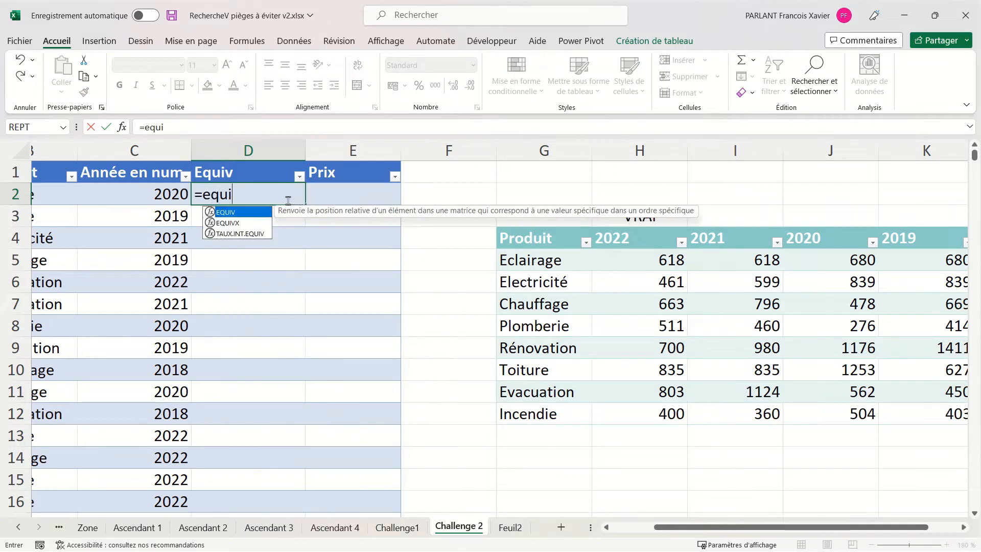
{"action": "key", "text": "Tab"}
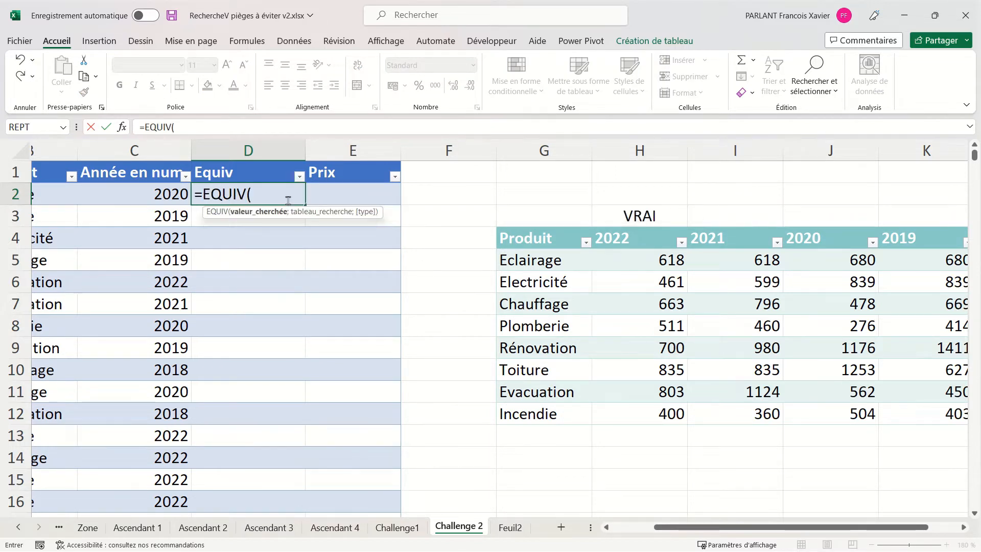
{"action": "left_click", "coordinate": [167, 197]}
{"action": "type", "text": ";"}
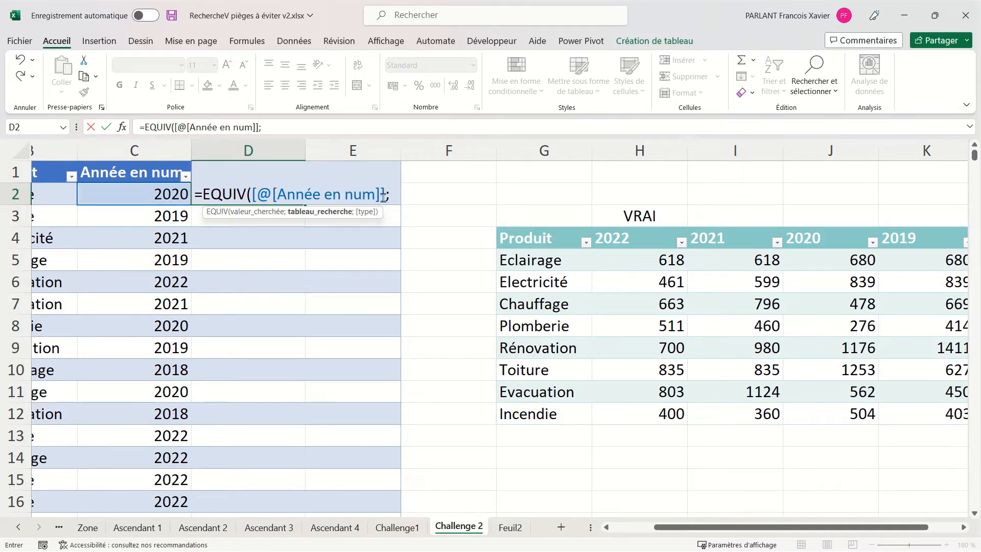
{"action": "left_click", "coordinate": [497, 235]}
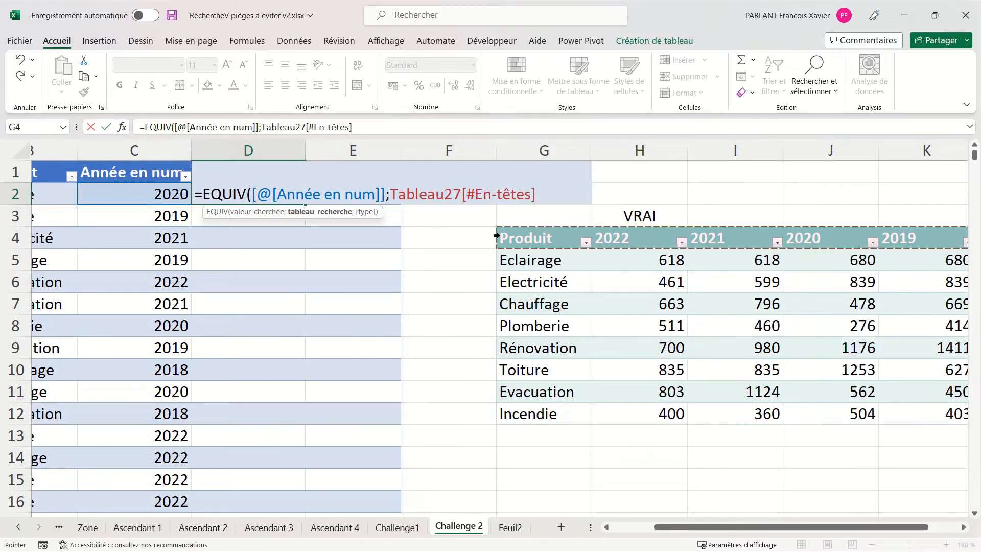
{"action": "type", "text": ";"}
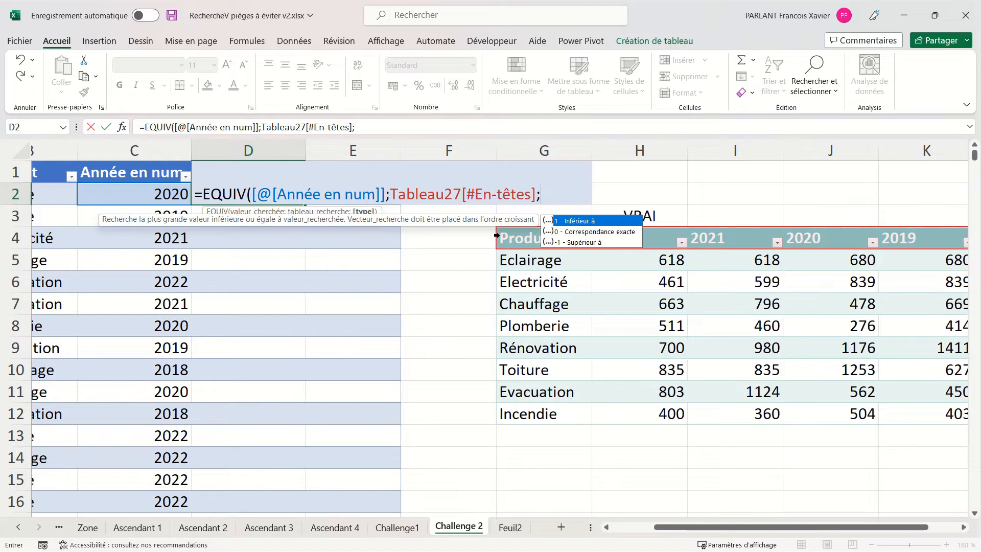
{"action": "key", "text": "Down"}
{"action": "key", "text": "Tab"}
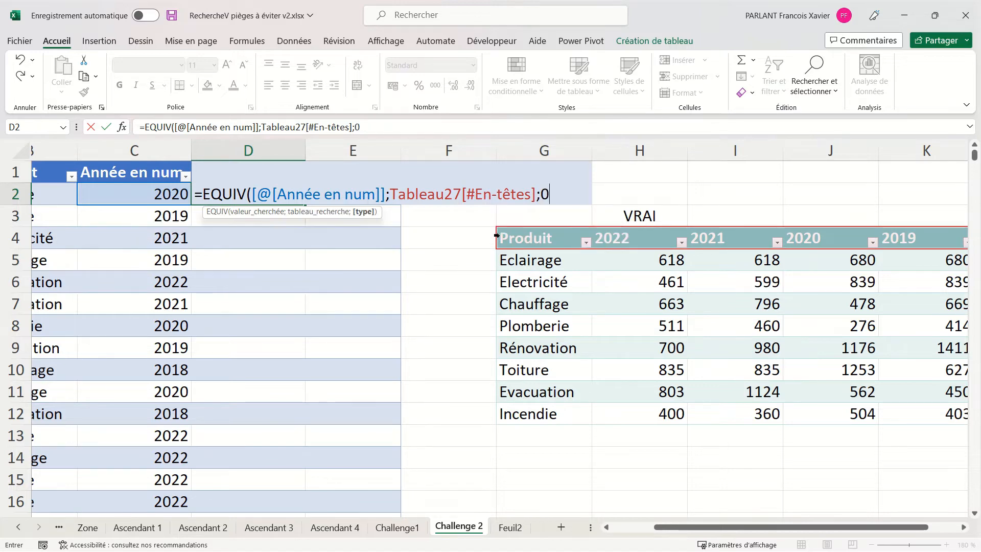
{"action": "key", "text": "Return"}
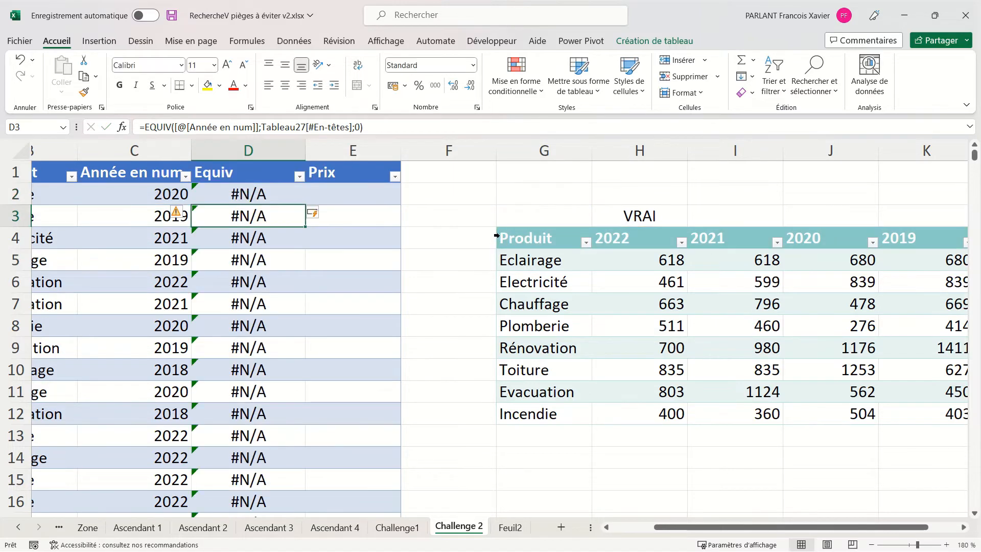
{"action": "left_click", "coordinate": [283, 192]}
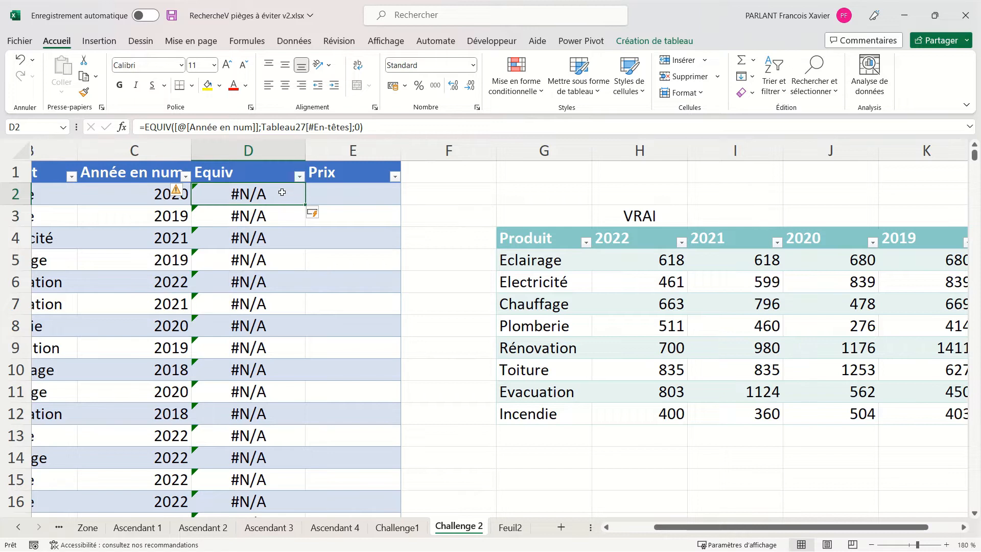
{"action": "left_click", "coordinate": [142, 192]}
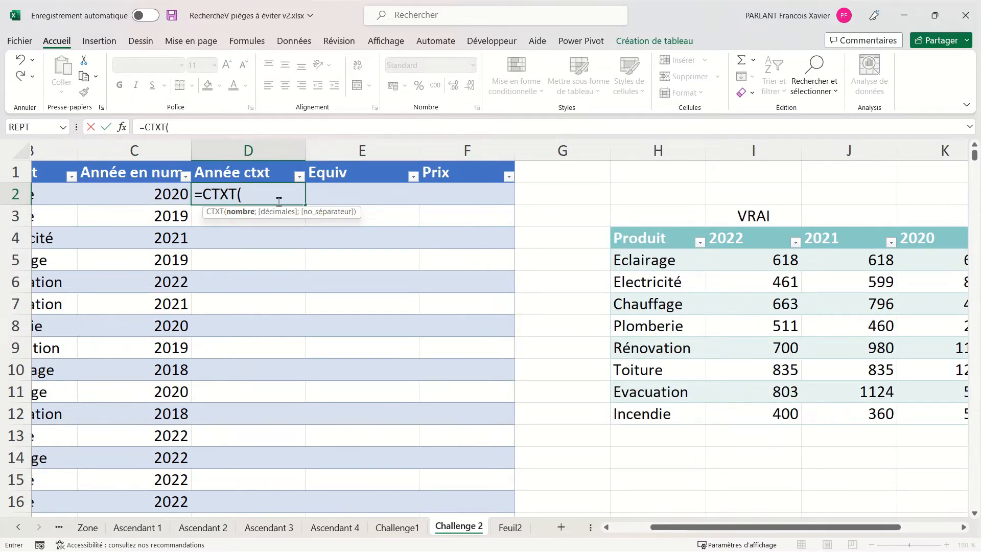
Complete the Année ctxt column's formula as =CTXT([@[Année en num]];0;VRAI) to convert the numeric years to text
{"action": "left_click", "coordinate": [165, 192]}
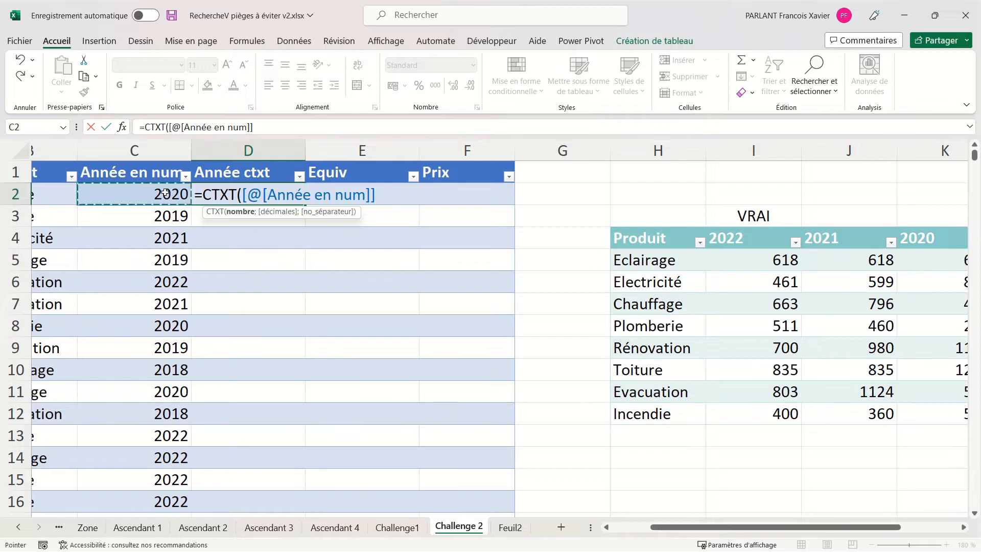
{"action": "type", "text": ";"}
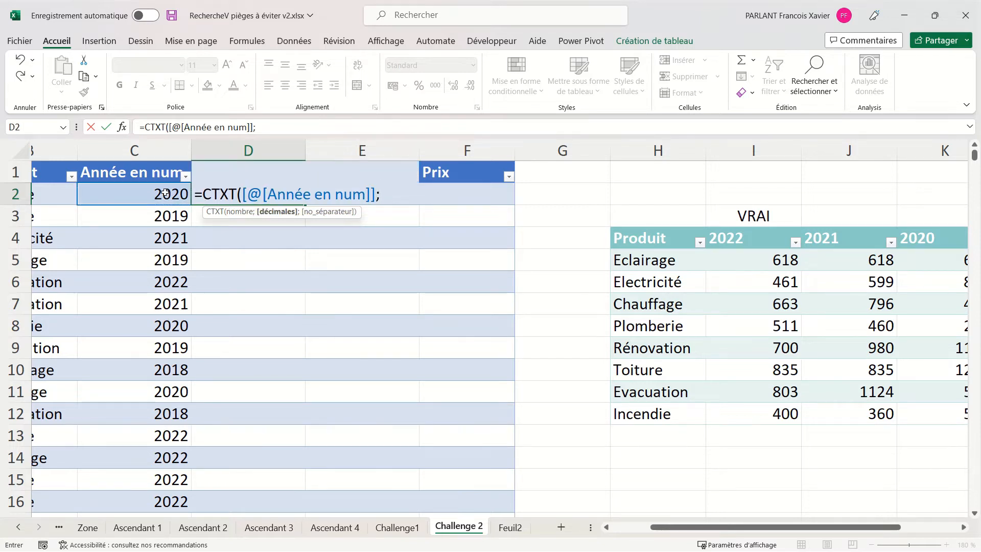
{"action": "type", "text": "0;"}
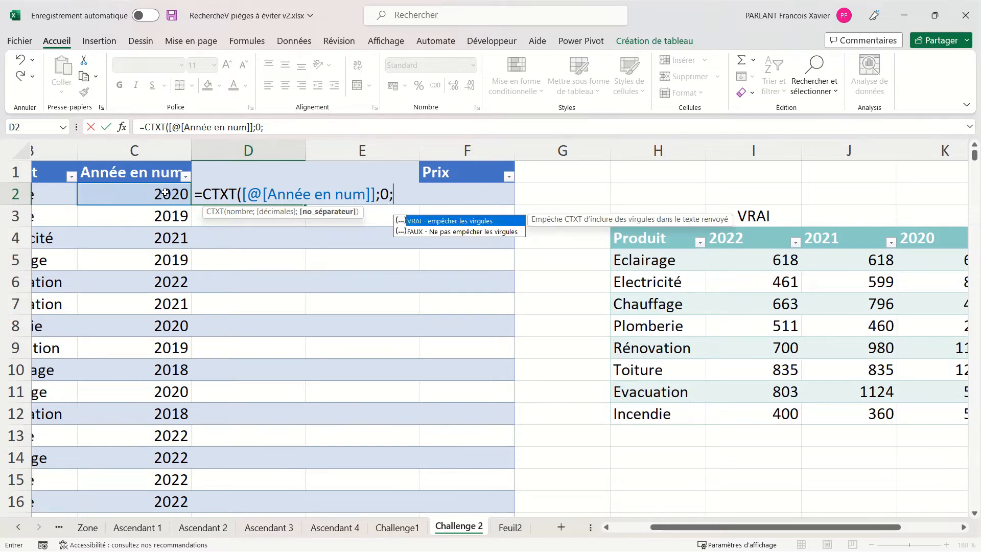
{"action": "key", "text": "Tab"}
{"action": "key", "text": "Return"}
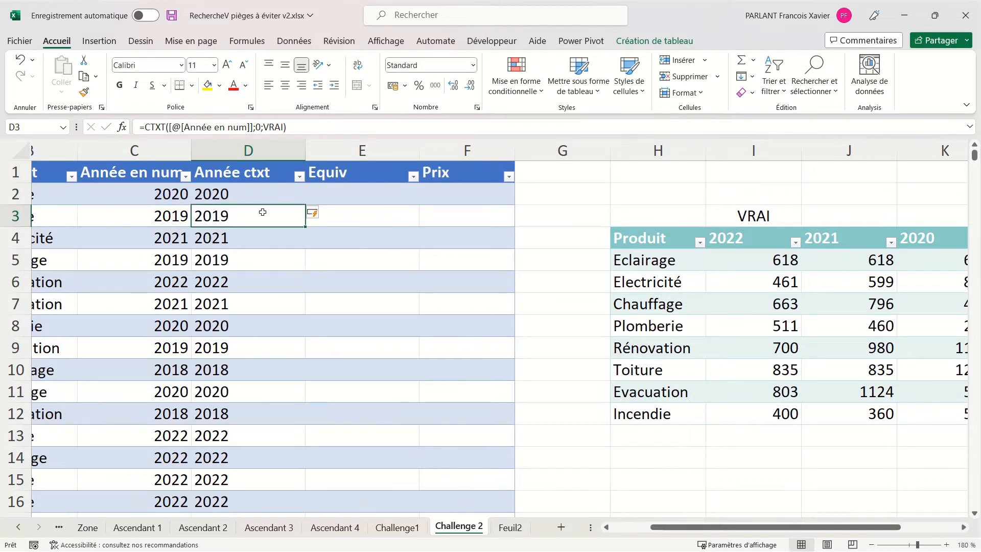
Fill the Equiv column with =EQUIV([@[Année ctxt]];Tableau27[#En-têtes];0) to locate each text year among the price table headers
{"action": "left_click", "coordinate": [347, 192]}
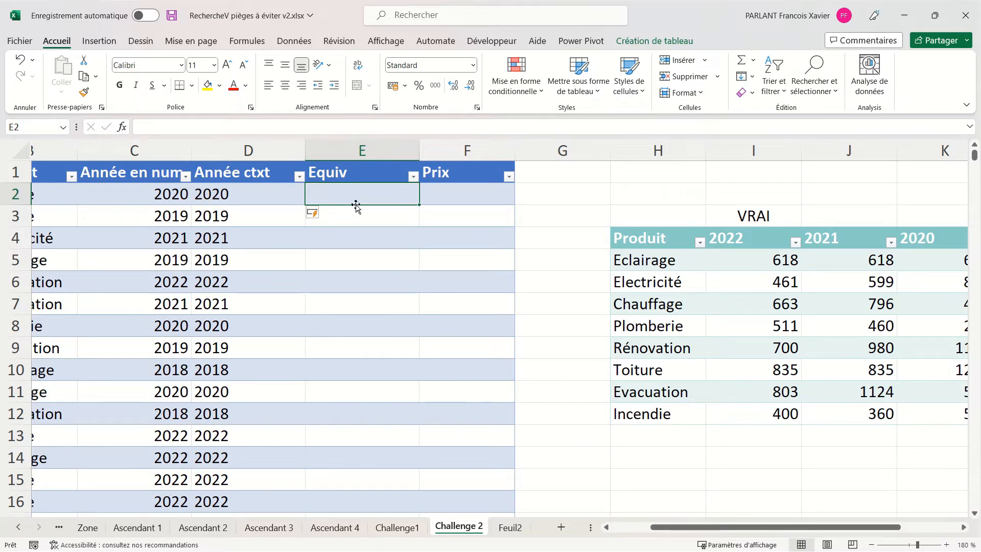
{"action": "type", "text": "=e"}
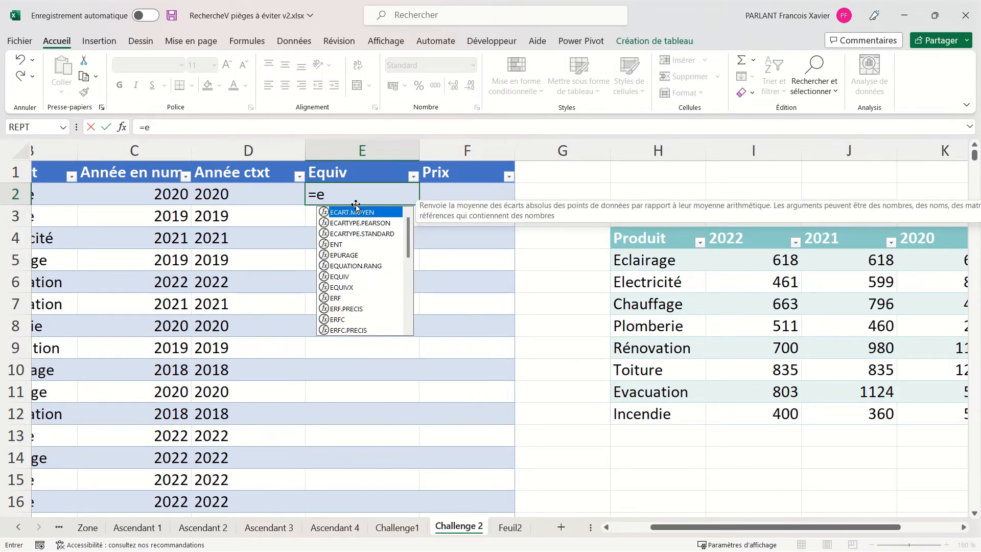
{"action": "type", "text": "qu"}
{"action": "key", "text": "Down"}
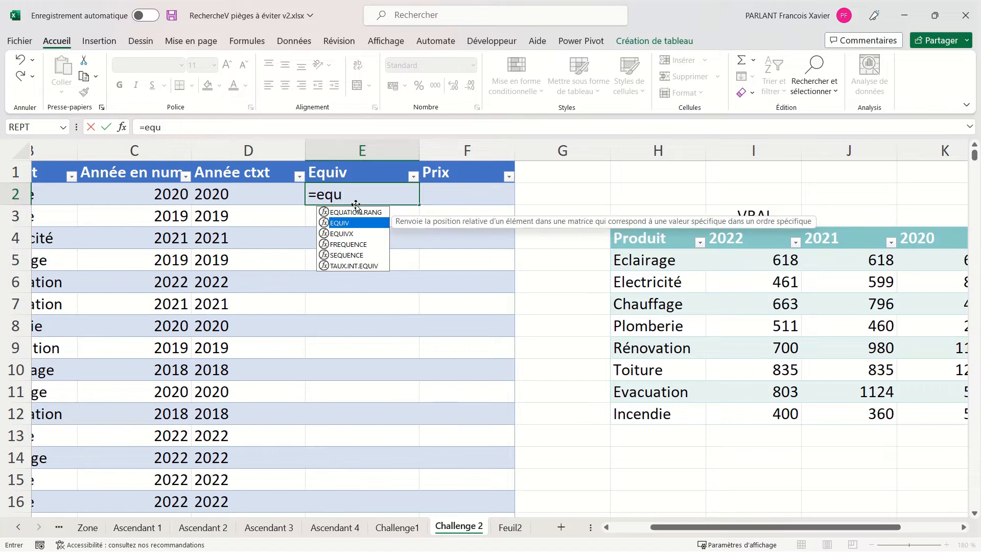
{"action": "key", "text": "Tab"}
{"action": "left_click", "coordinate": [205, 190]}
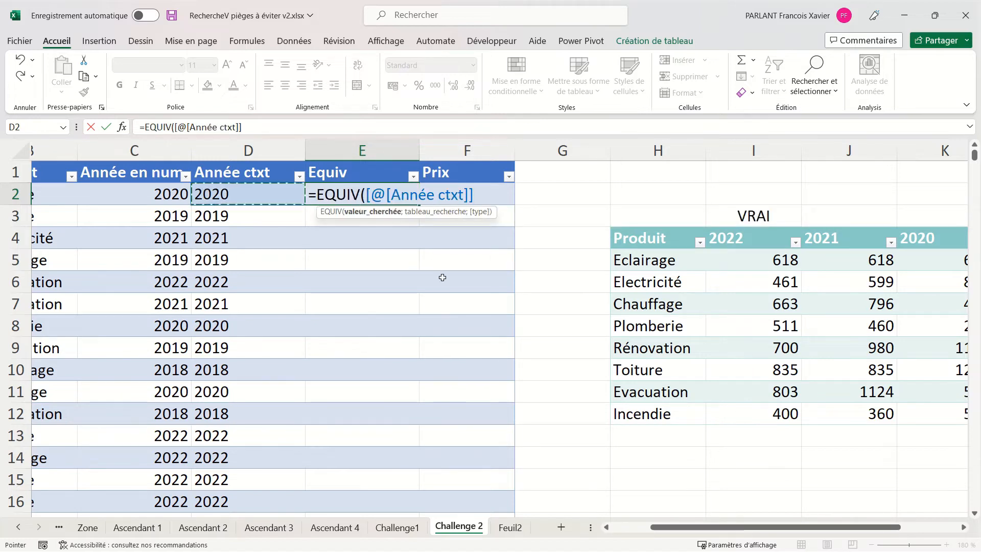
{"action": "type", "text": ";"}
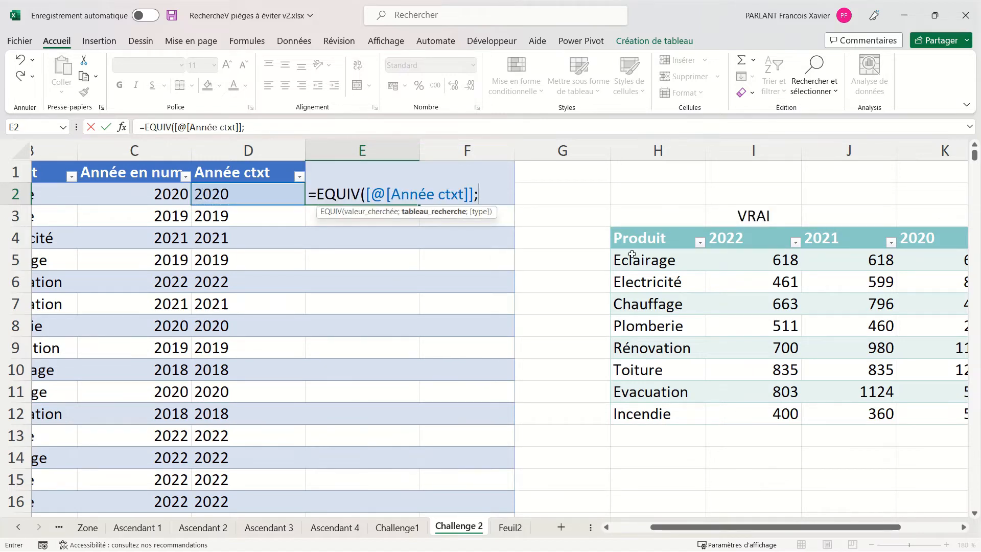
{"action": "left_click", "coordinate": [613, 239]}
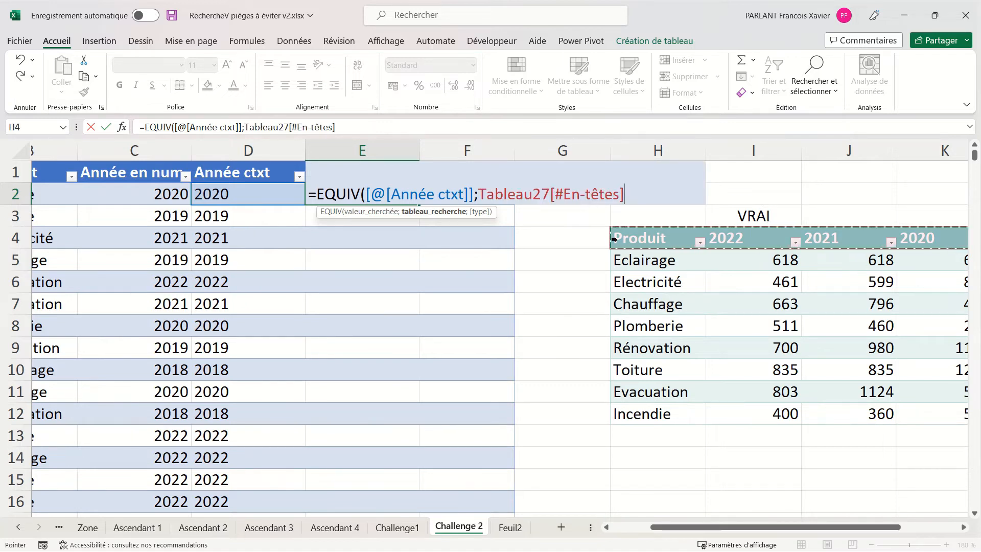
{"action": "type", "text": ";"}
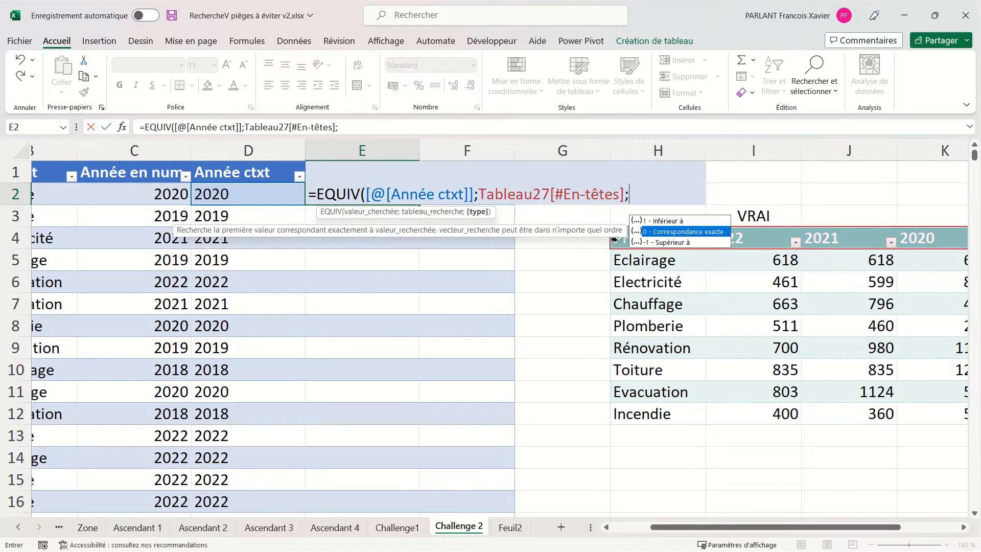
{"action": "type", "text": "0)"}
{"action": "key", "text": "Return"}
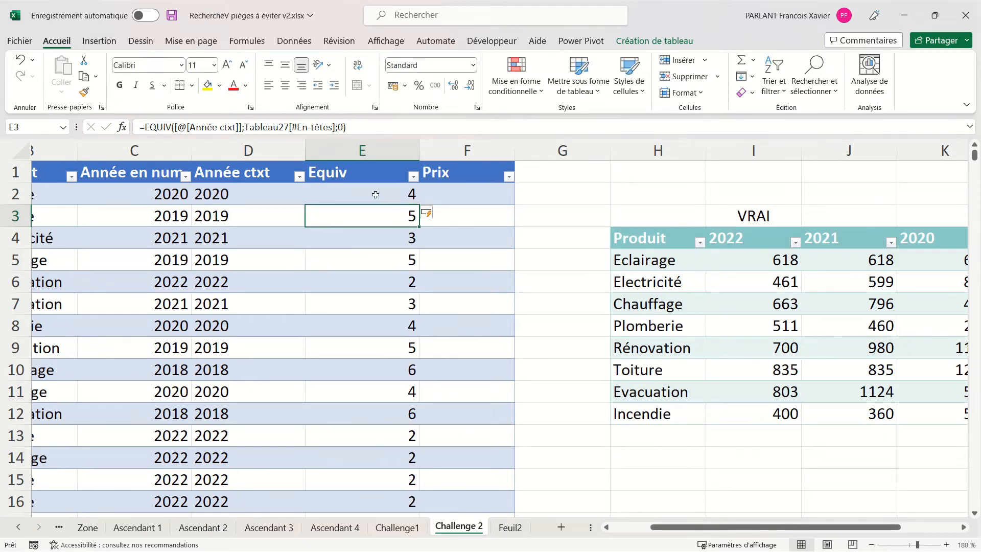
{"action": "scroll", "coordinate": [589, 306], "scroll_direction": "right", "scroll_amount": 3}
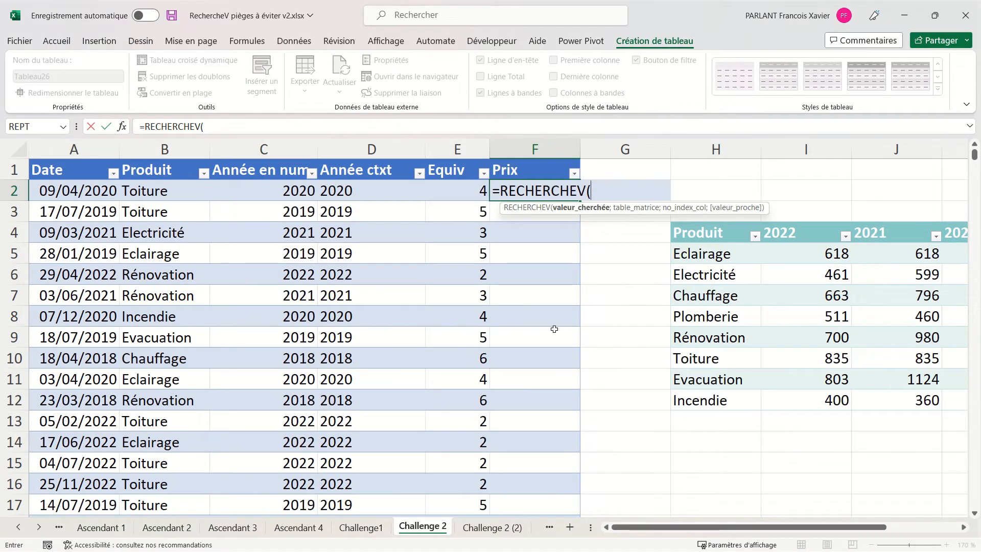
{"action": "left_click", "coordinate": [157, 188]}
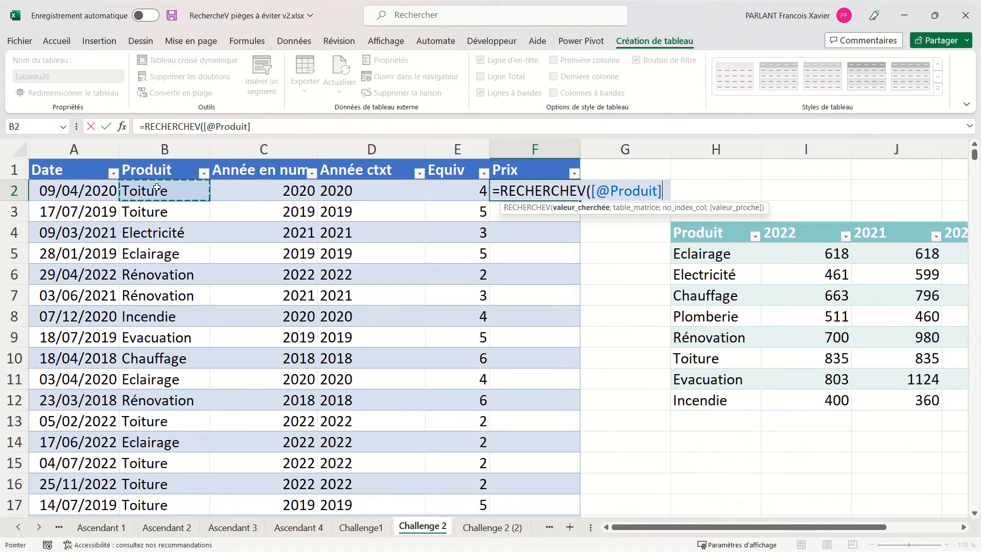
{"action": "type", "text": ";"}
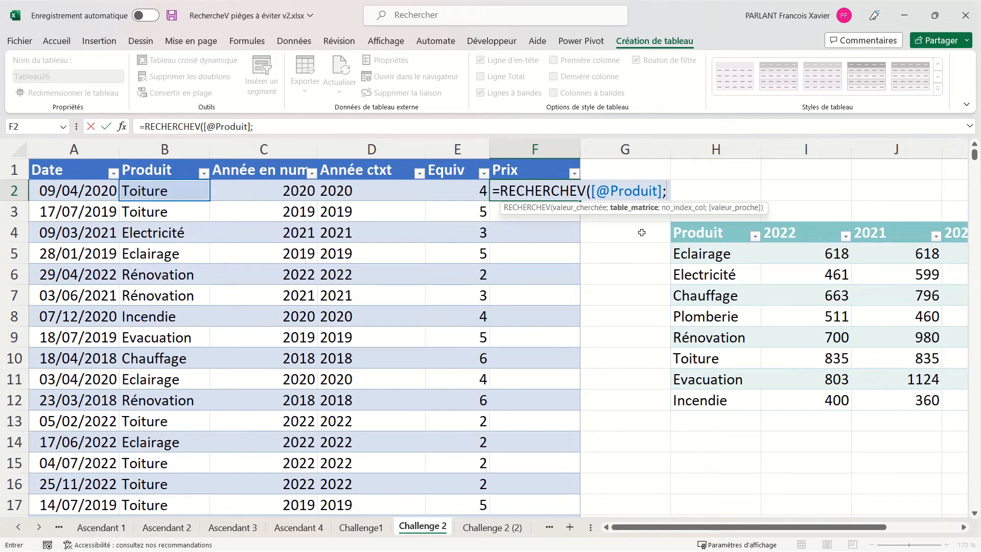
{"action": "left_click", "coordinate": [668, 223]}
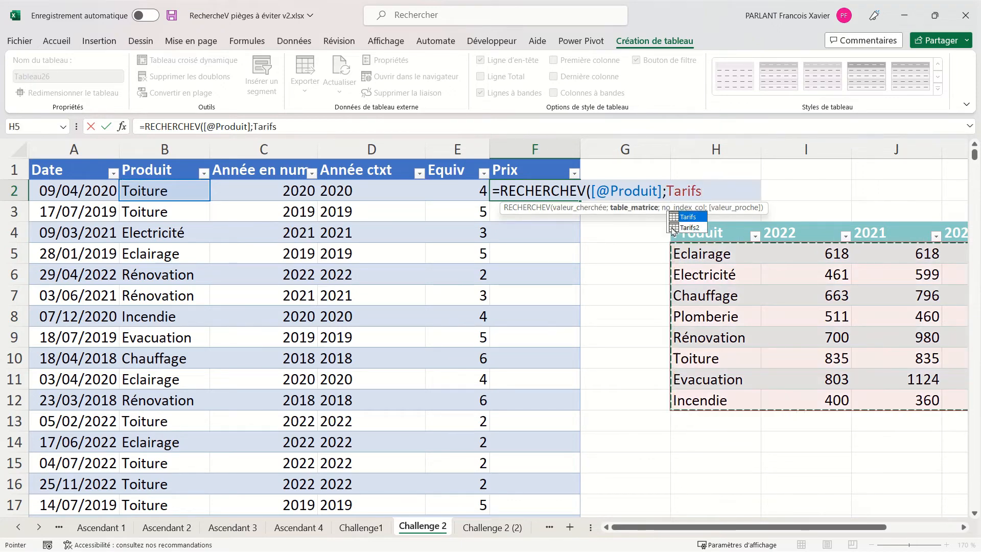
{"action": "type", "text": ";"}
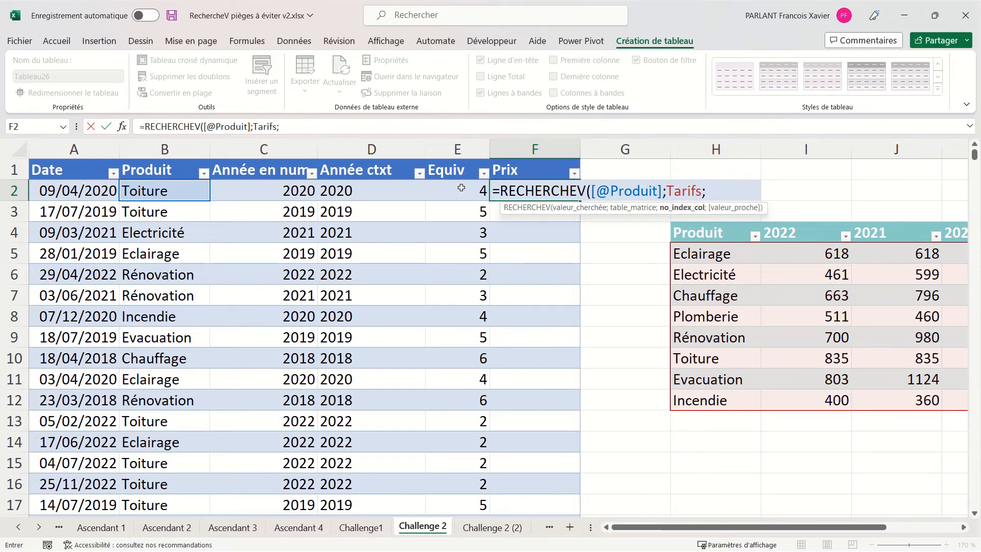
{"action": "left_click", "coordinate": [461, 187]}
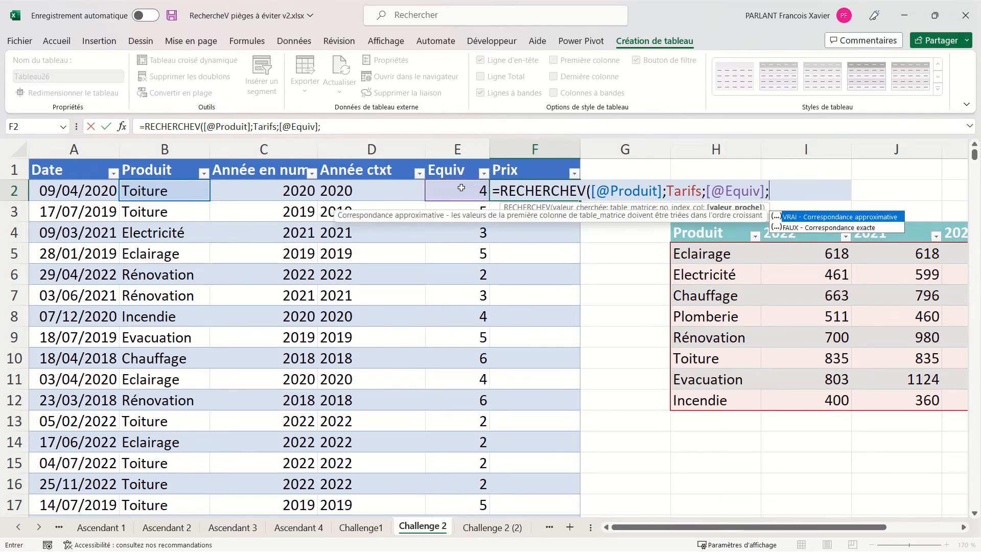
{"action": "key", "text": "Down"}
{"action": "key", "text": "Tab"}
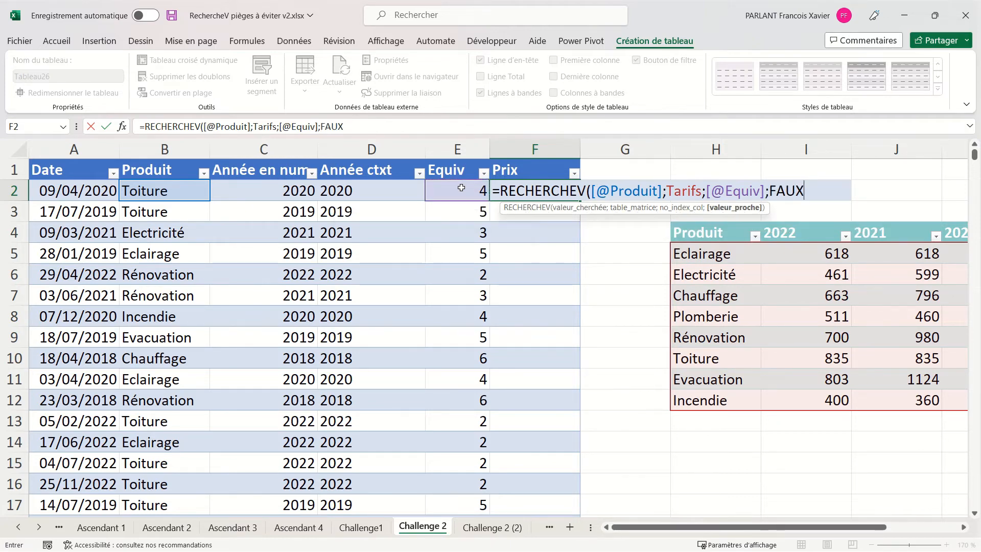
{"action": "key", "text": "Return"}
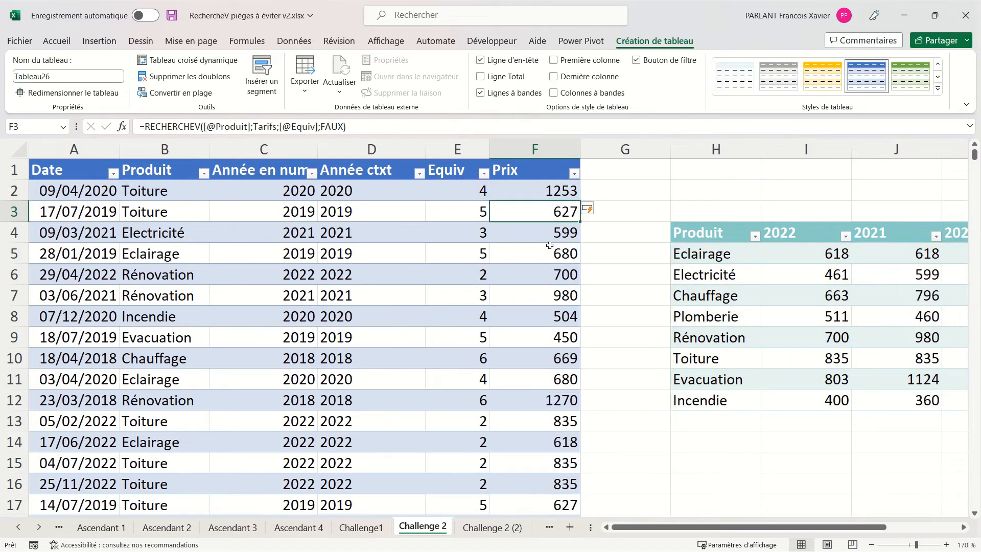
{"action": "scroll", "coordinate": [638, 254], "scroll_direction": "right", "scroll_amount": 2}
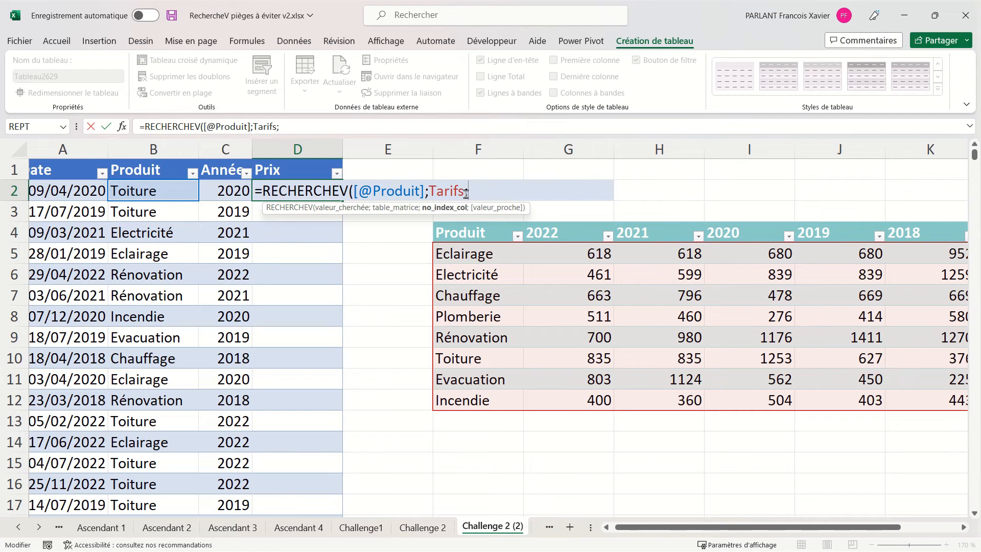
{"action": "type", "text": "2024-"}
{"action": "left_click", "coordinate": [227, 189]}
{"action": "type", "text": ";"}
{"action": "key", "text": "Down"}
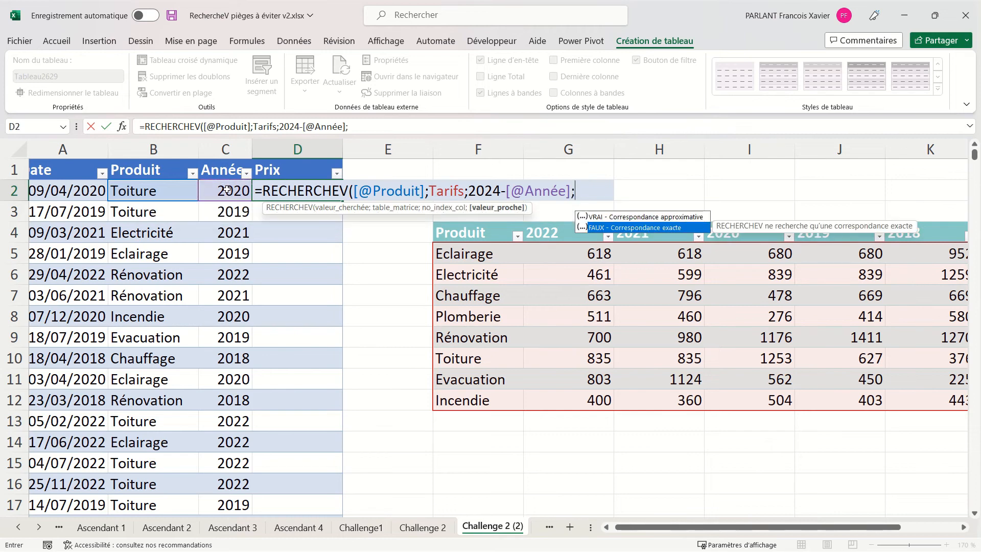
{"action": "key", "text": "Tab"}
{"action": "key", "text": "Return"}
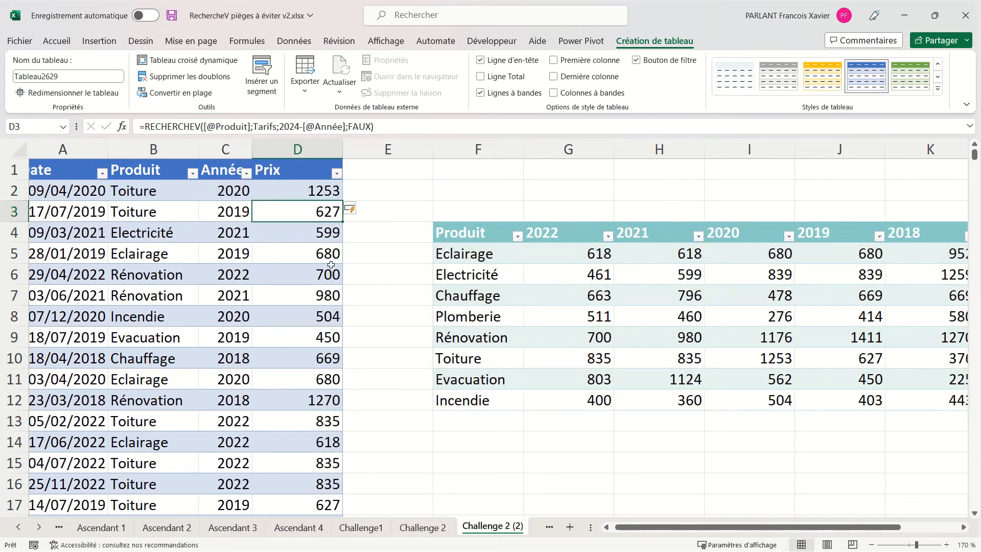
{"action": "left_click", "coordinate": [557, 257]}
{"action": "left_click", "coordinate": [556, 235]}
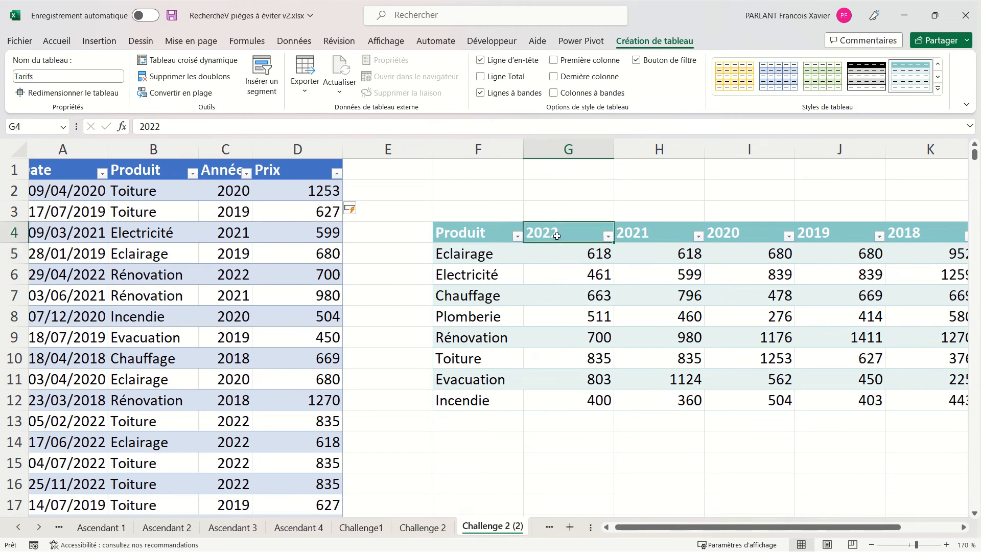